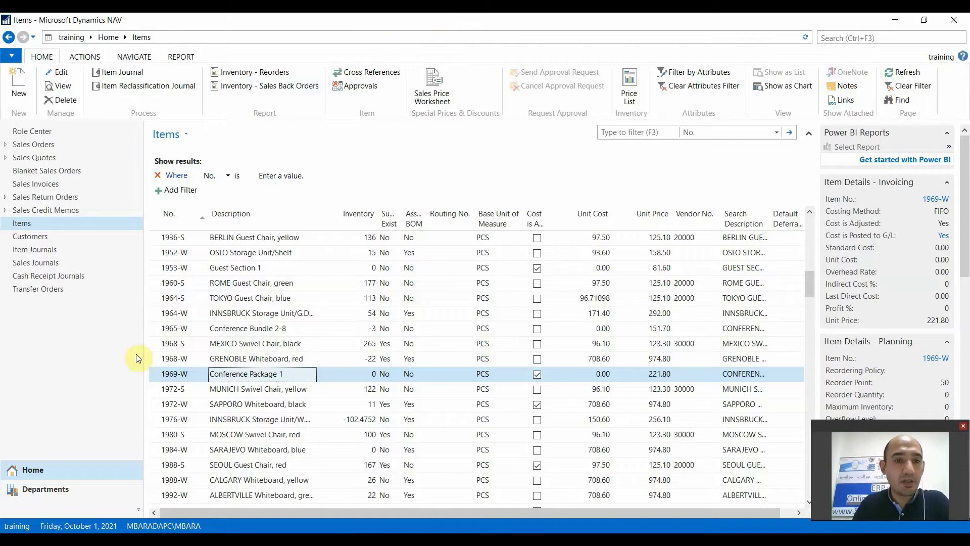
Select item 1988-W, CALGARY Whiteboard, yellow, in the Items list to show its details.
click(180, 482)
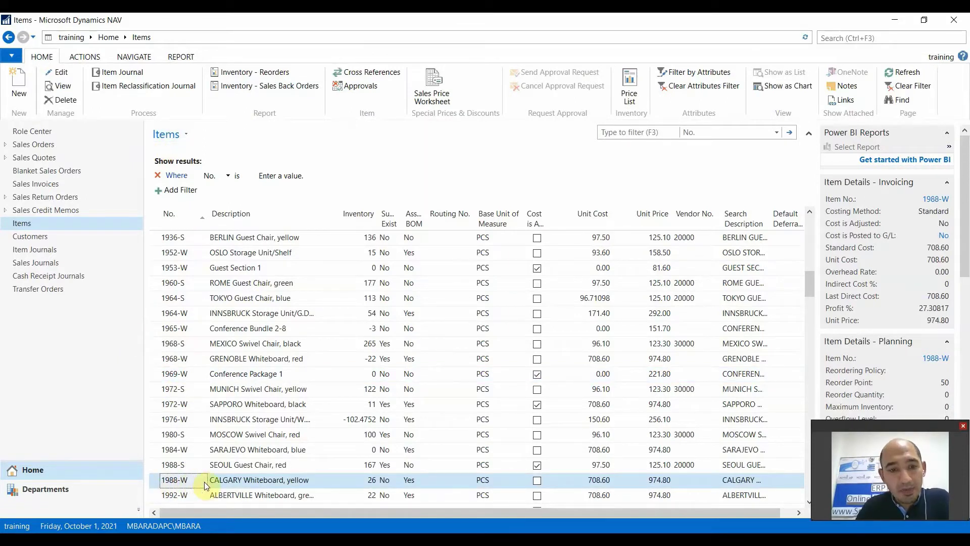
double_click(238, 482)
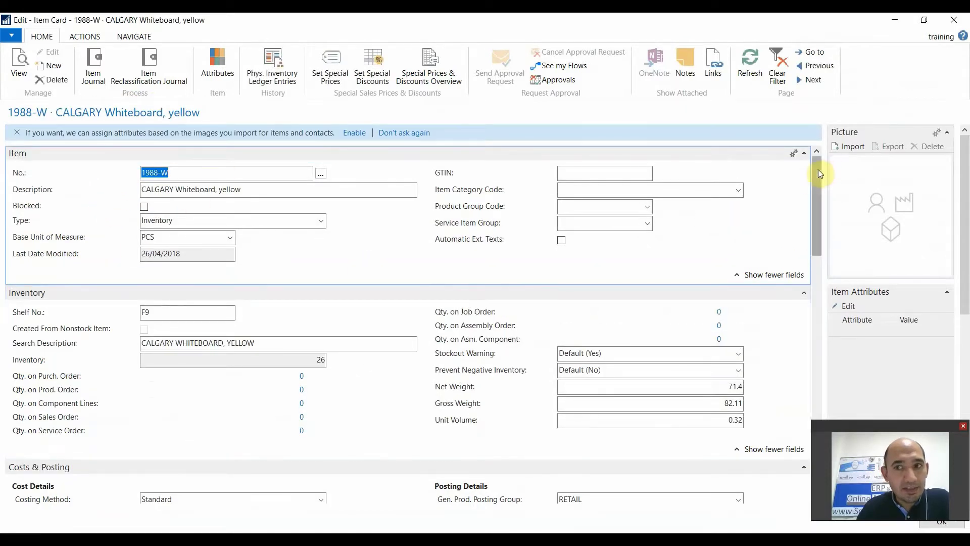
drag(818, 169, 819, 223)
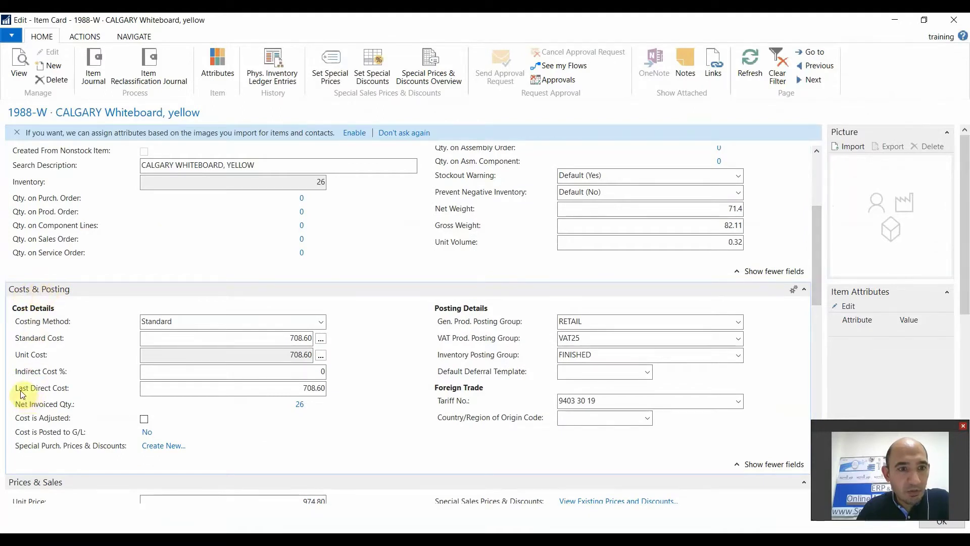
mouse_move(50, 395)
click(281, 387)
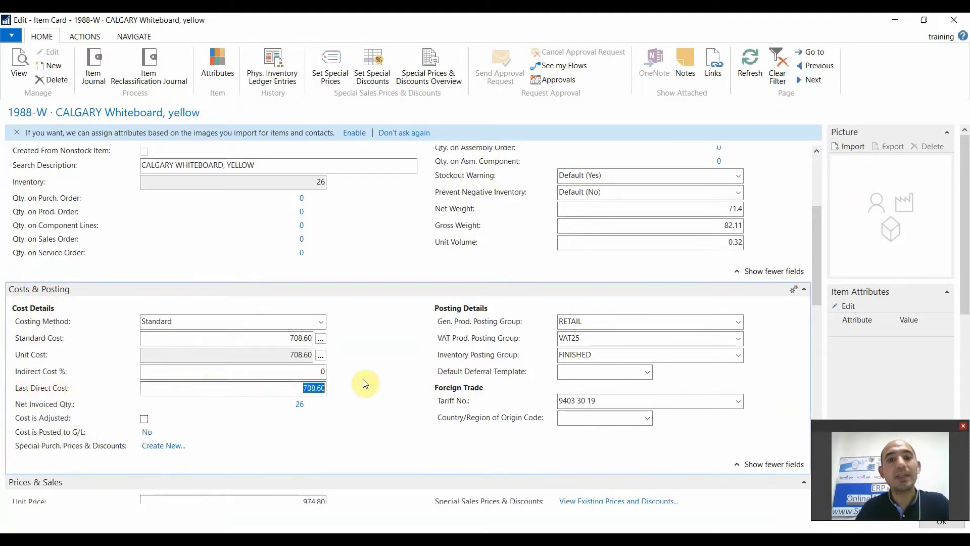
click(315, 388)
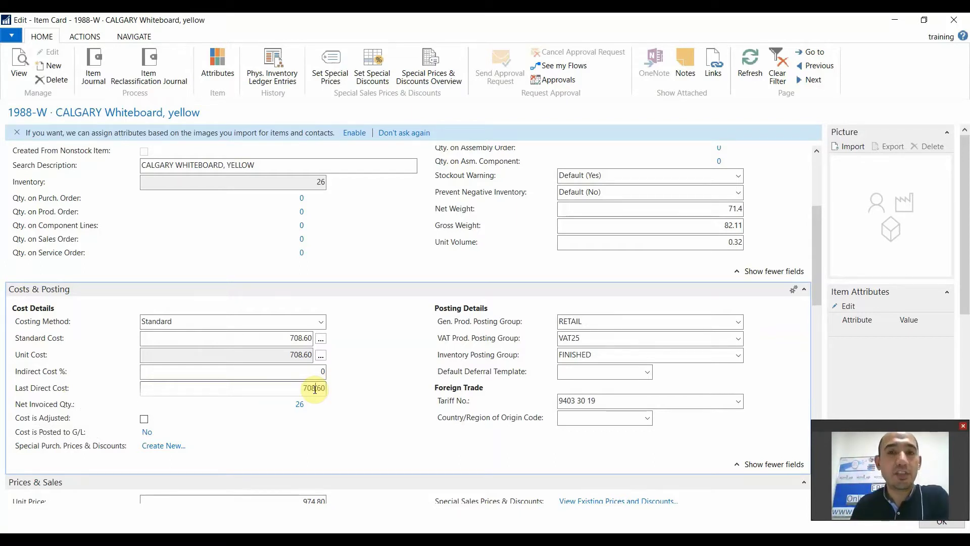
click(292, 389)
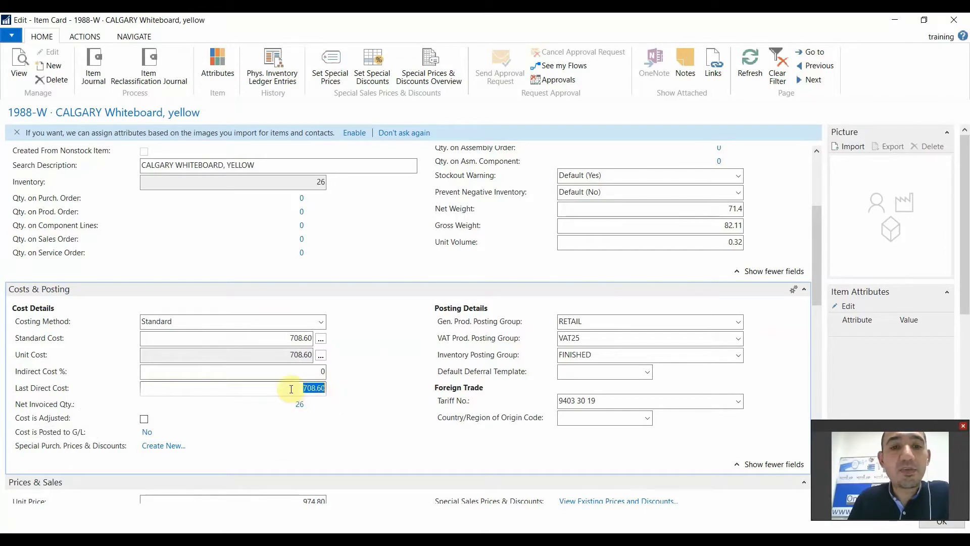
click(944, 19)
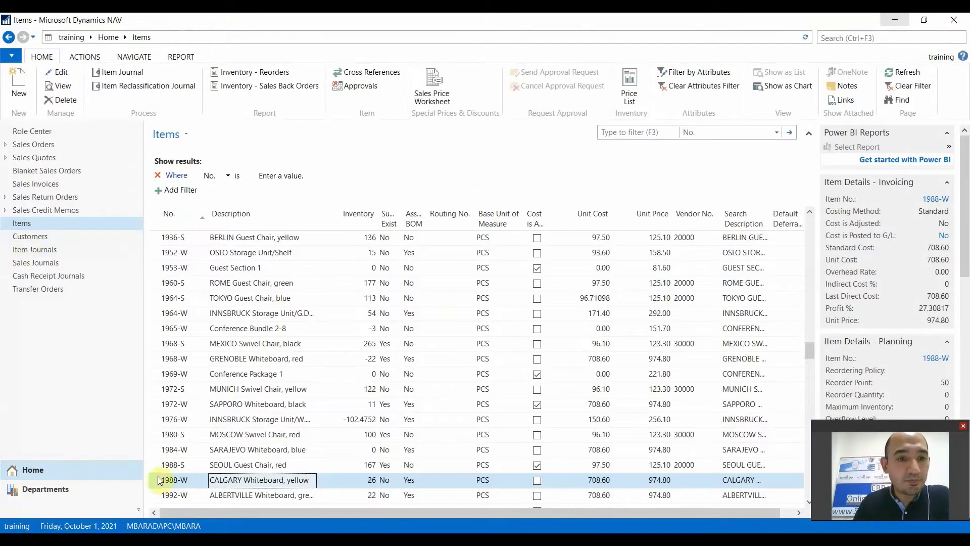
Recheck the 1988-W item card, then bring up the Purchase Orders list.
double_click(220, 483)
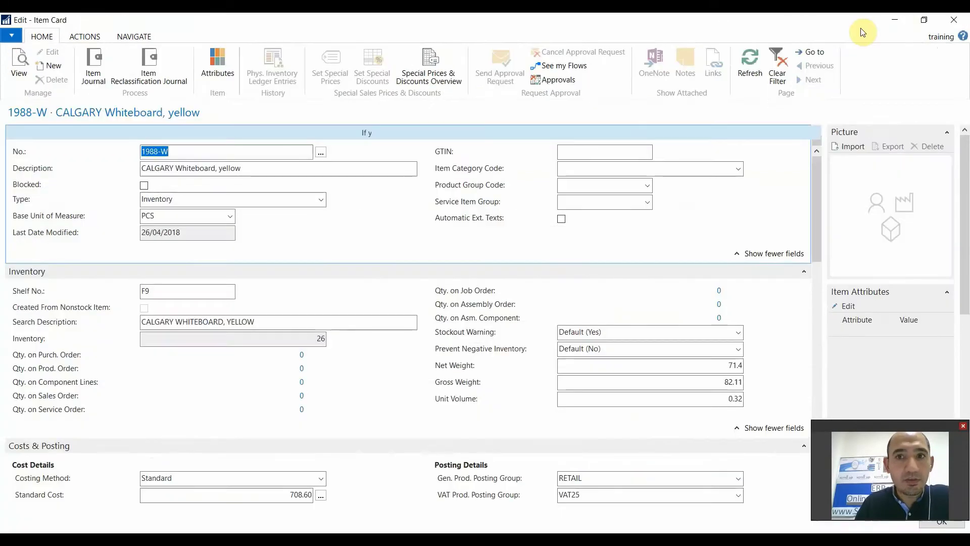
click(897, 20)
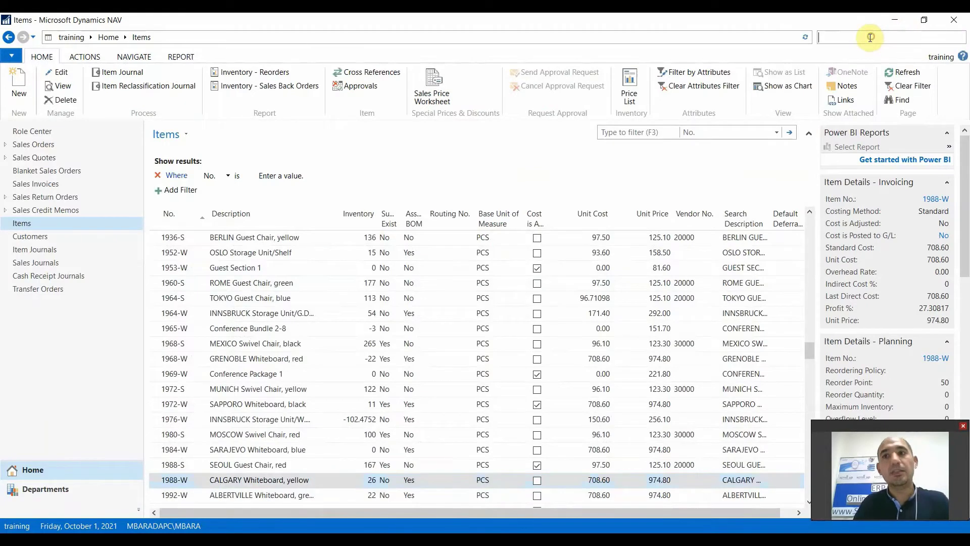
text(purchase or)
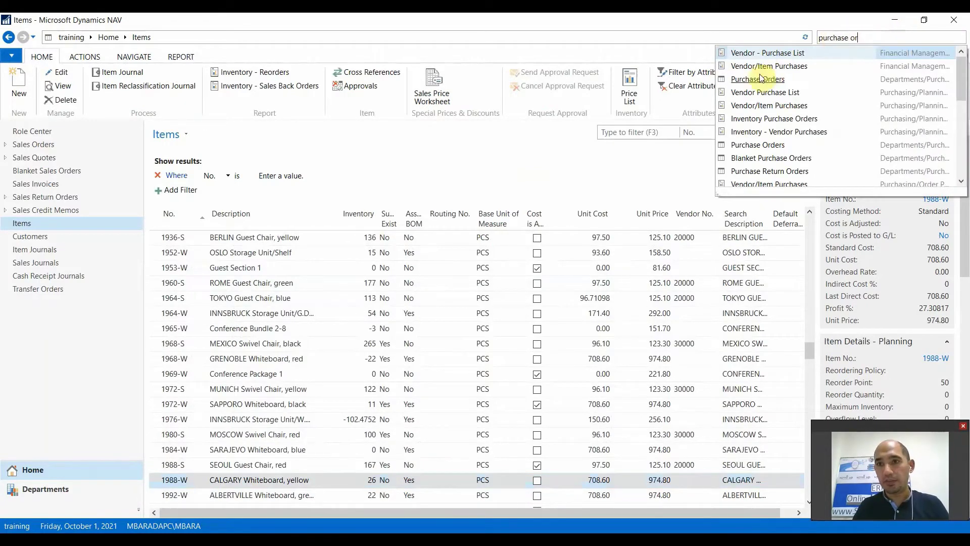
click(756, 81)
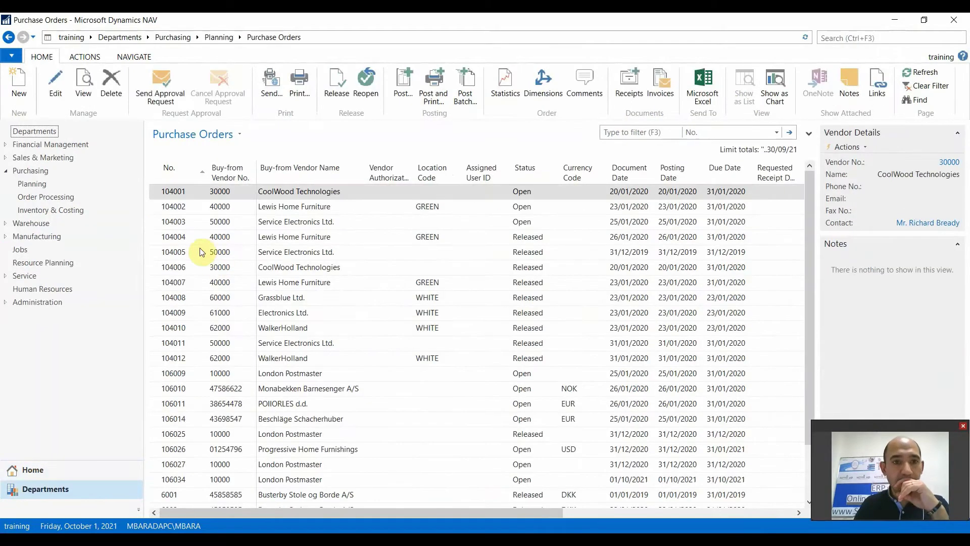
Create a new purchase order for vendor 10000, London Postmaster.
click(21, 93)
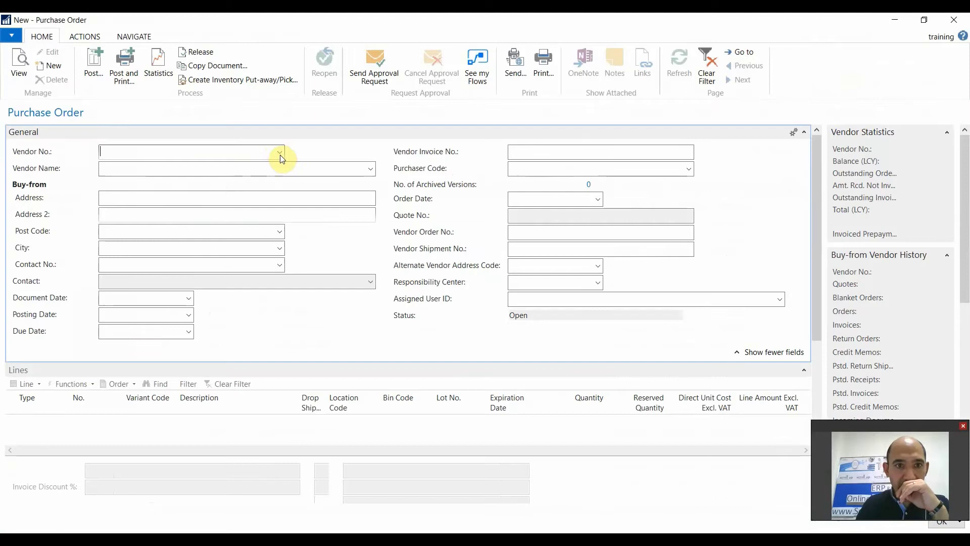
click(280, 155)
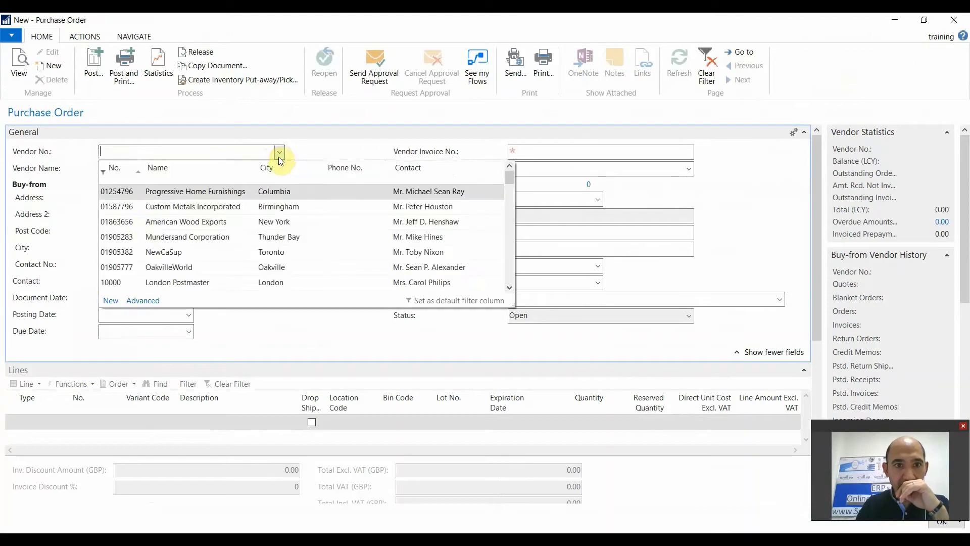
click(112, 279)
Add an Item order line for item 1988-W.
click(162, 168)
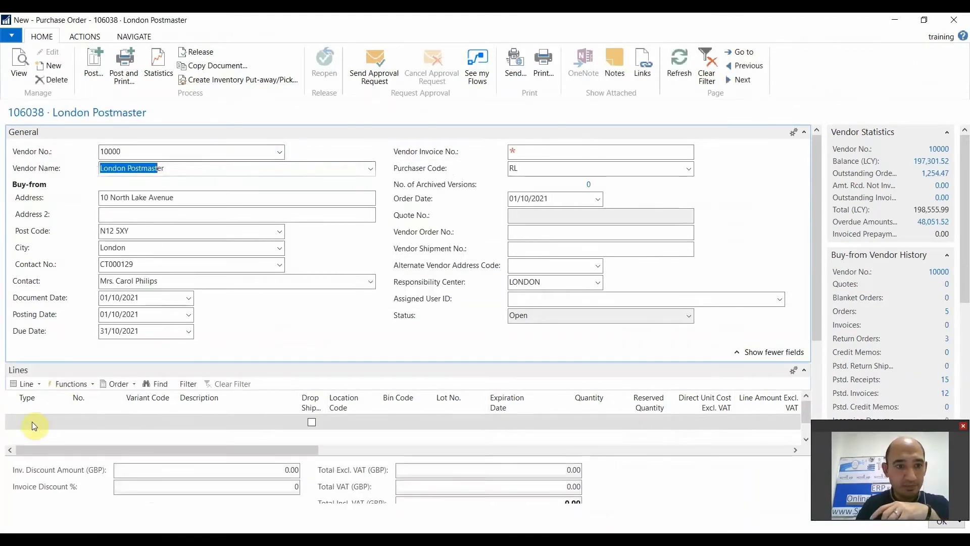
click(48, 423)
click(63, 422)
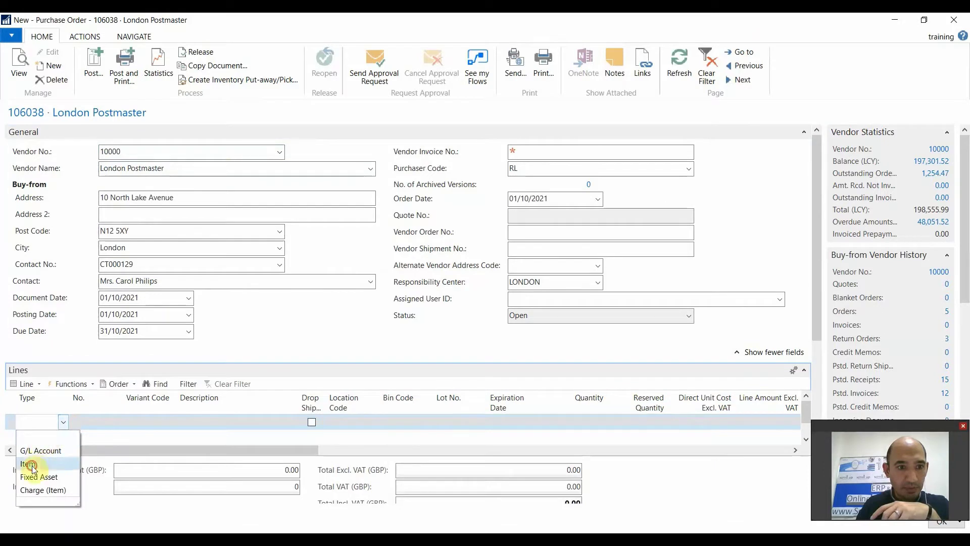
click(33, 462)
click(95, 429)
text(1988-W)
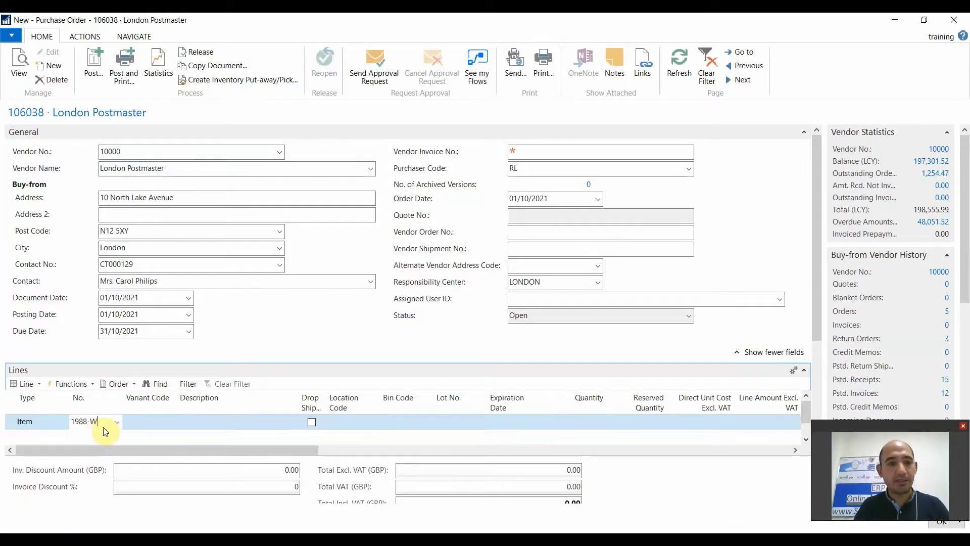
key(Tab)
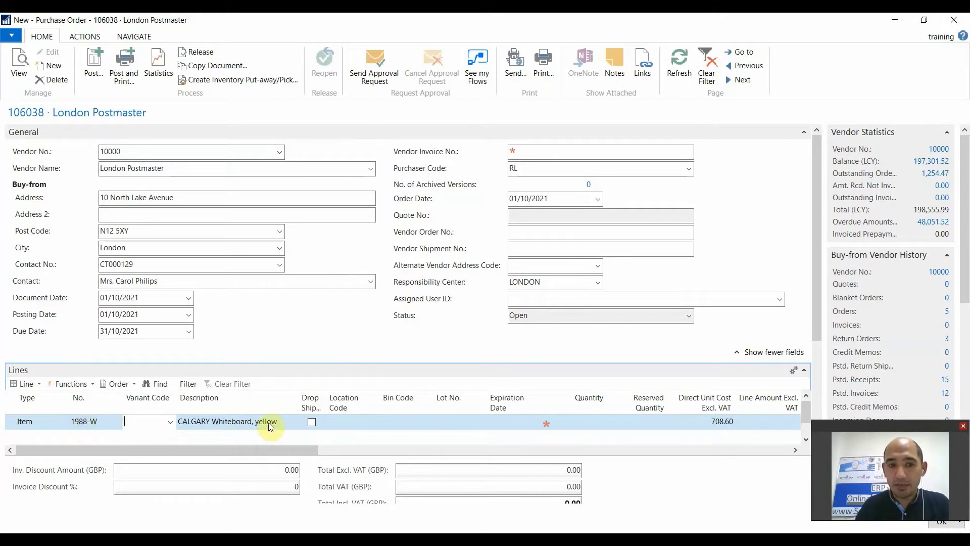
Set the line to quantity 5 at direct unit cost 800, a 4,000.00 line amount.
click(595, 423)
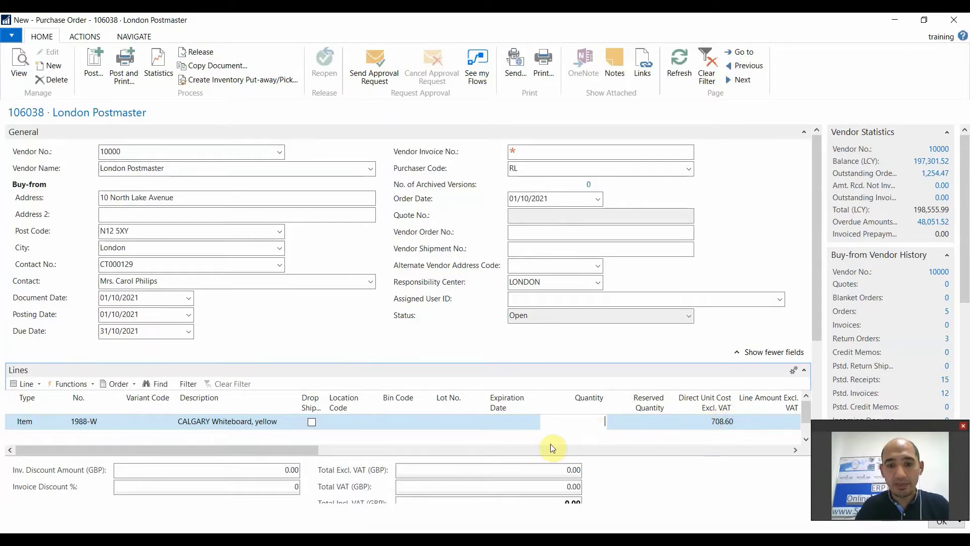
text(5)
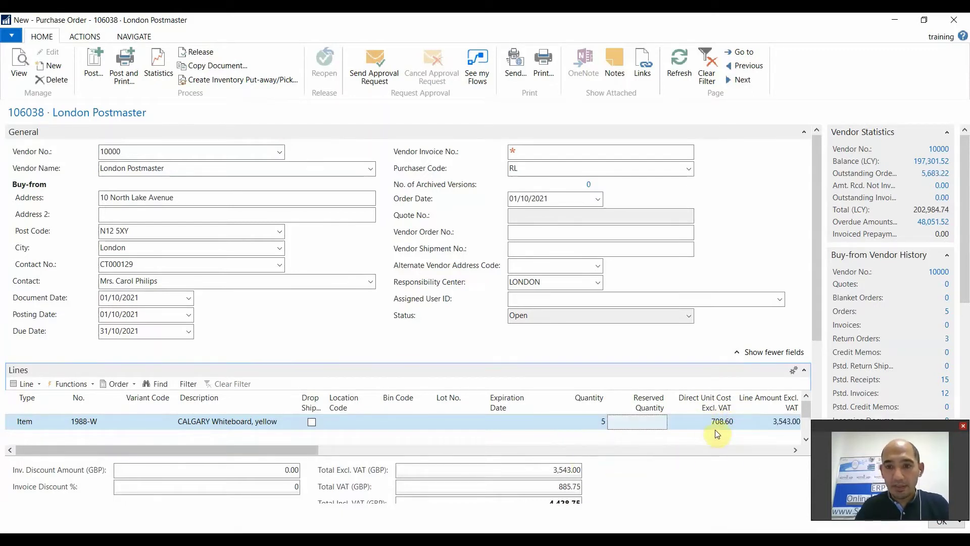
click(698, 425)
drag(698, 425, 741, 423)
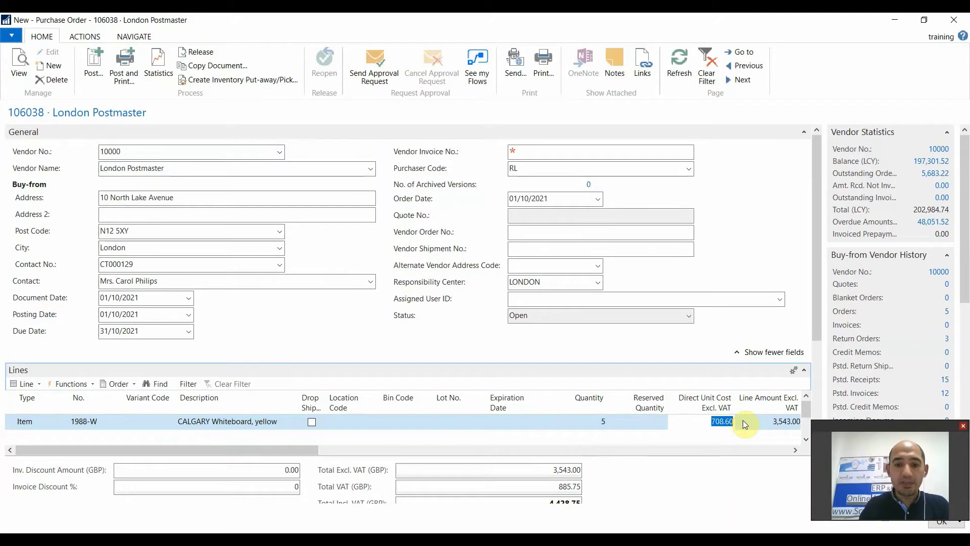
text(800)
key(Tab)
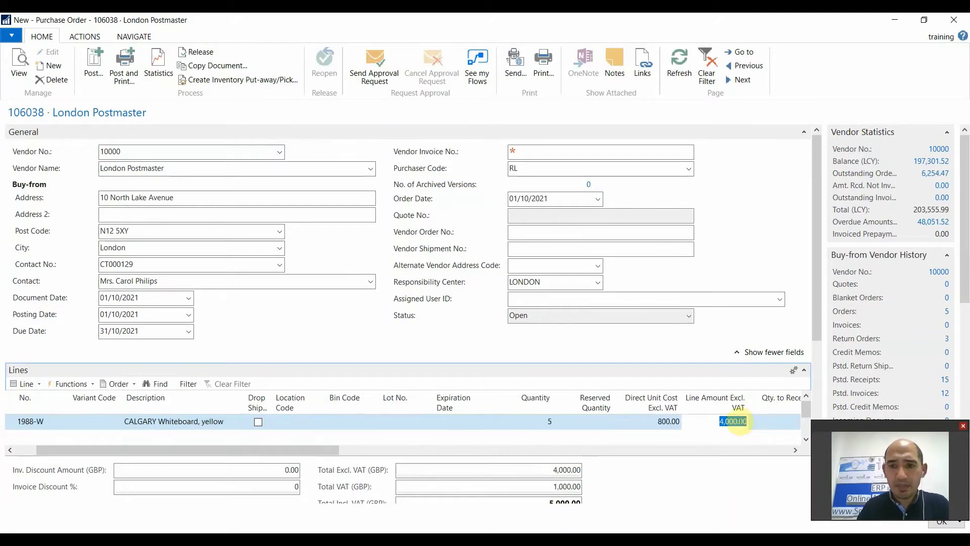
drag(281, 454, 810, 459)
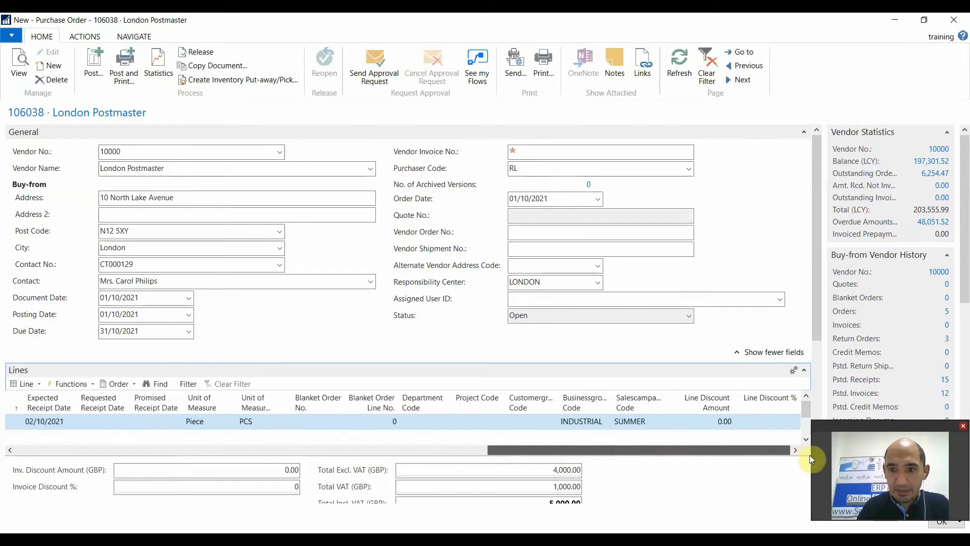
Enter a line discount amount of 100*5 (500.00), bringing the line amount to 3,500.00.
click(700, 422)
text(100)
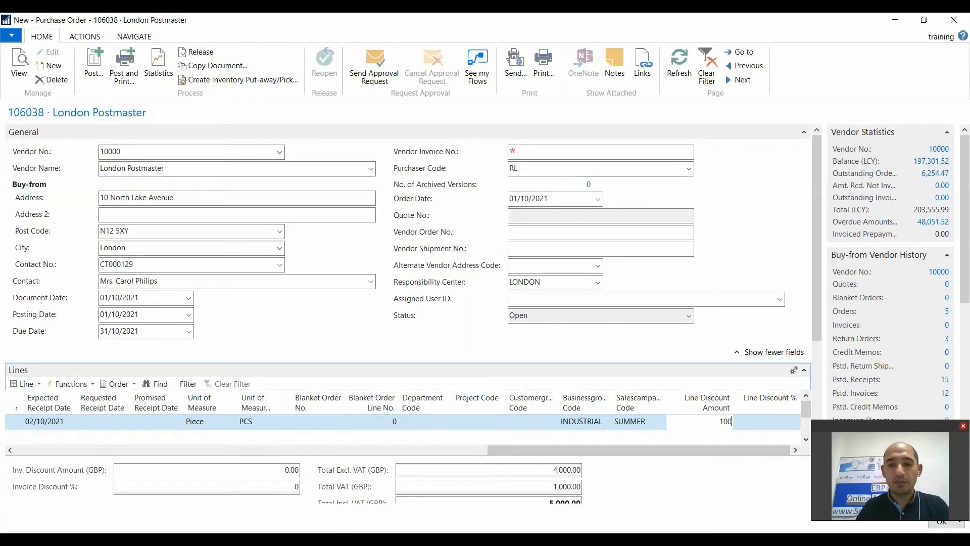
text(*5)
key(Tab)
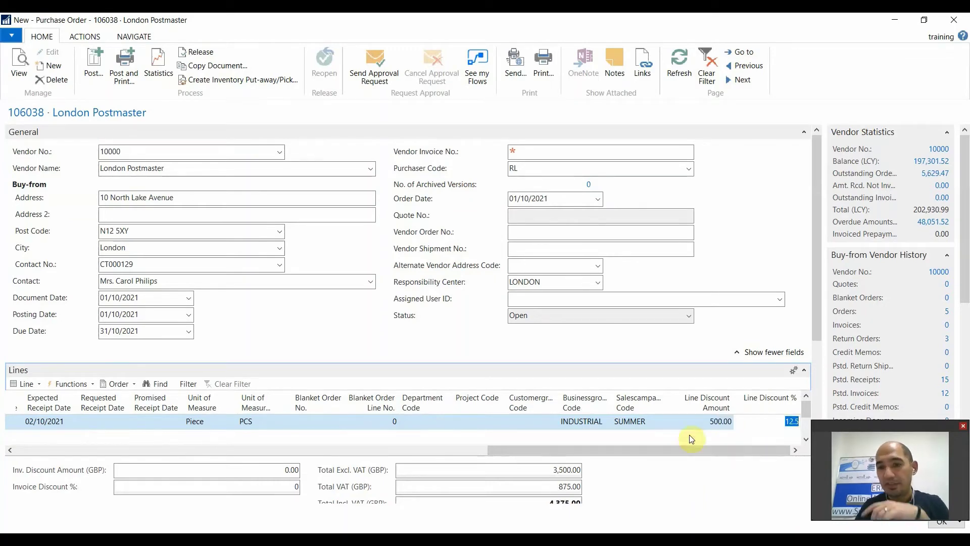
drag(640, 453, 249, 450)
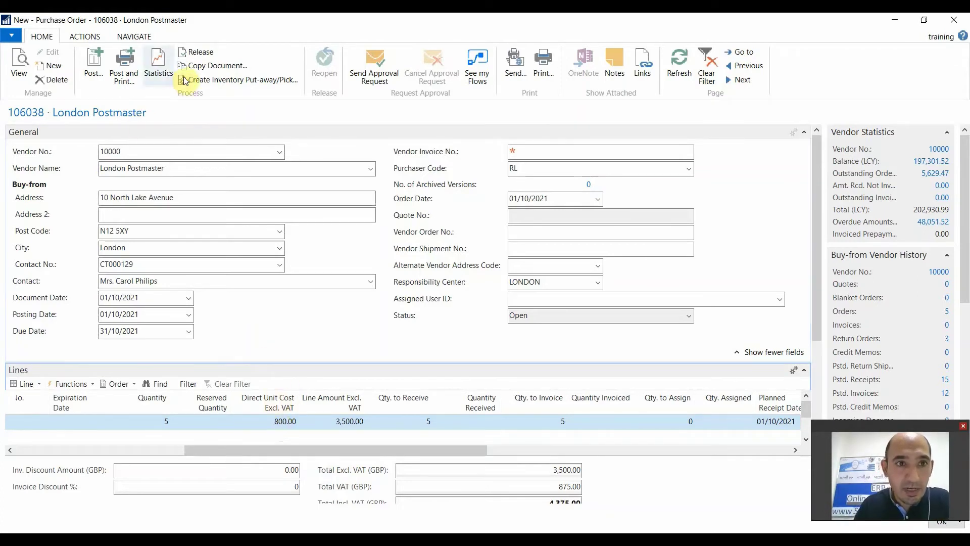
Fill in the order's vendor invoice number.
click(536, 154)
text(V)
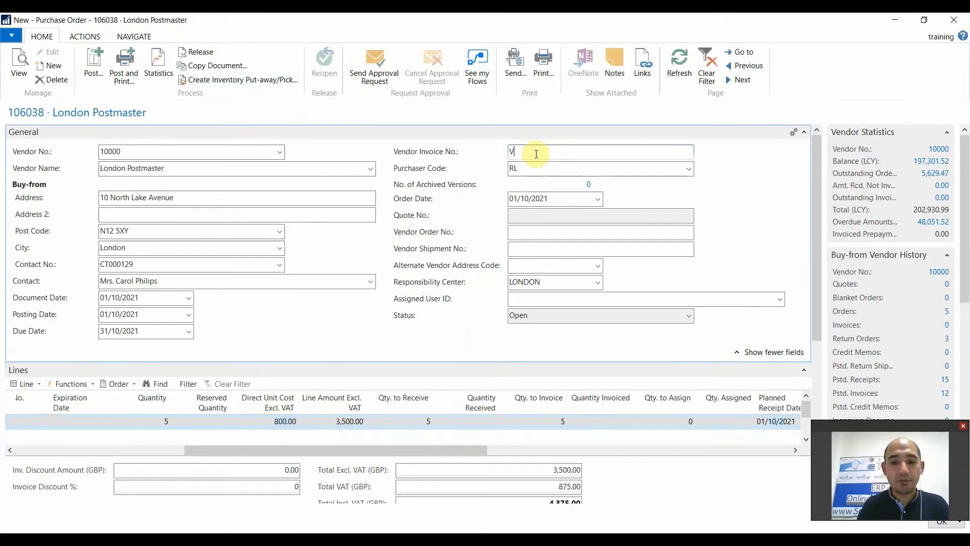
text(004)
key(Tab)
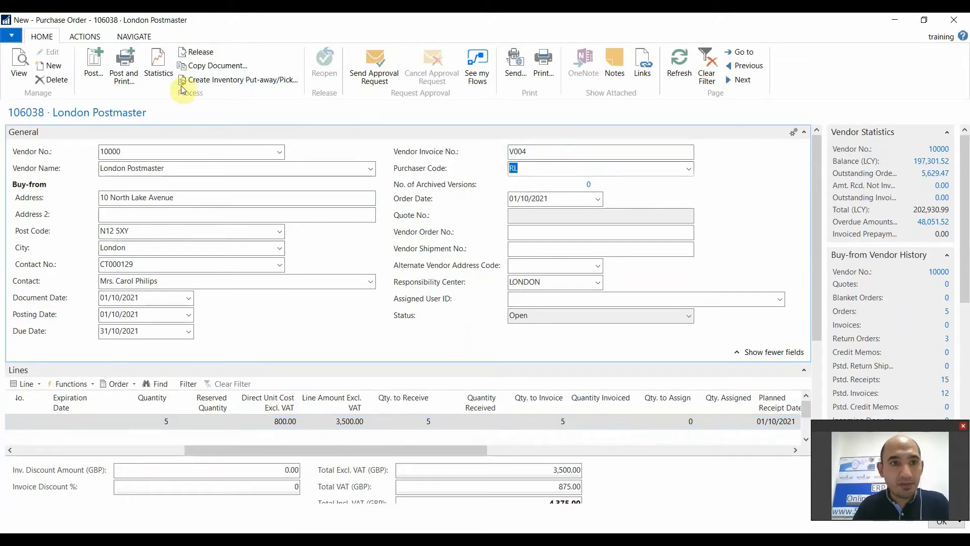
Post the order as Receive and Invoice without opening the posted invoice.
click(93, 63)
click(466, 298)
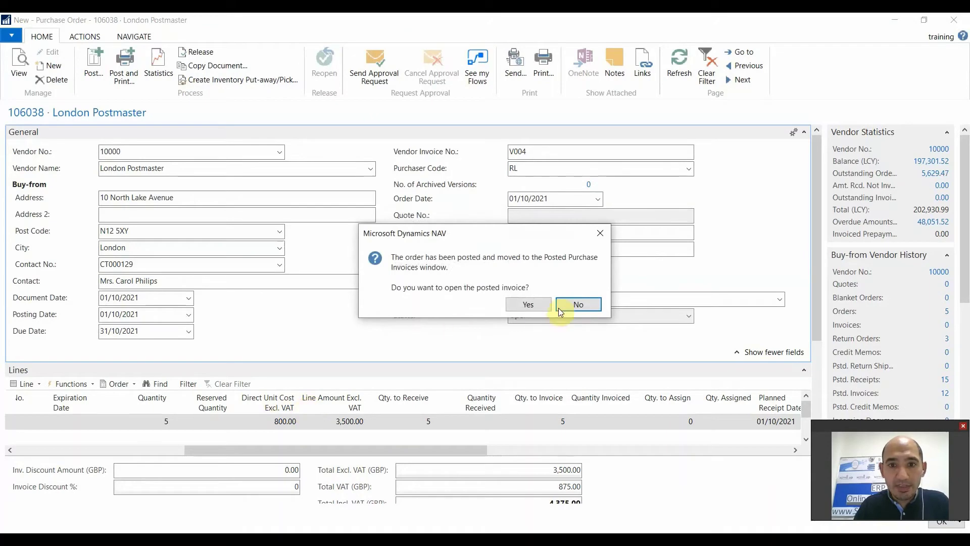
click(559, 306)
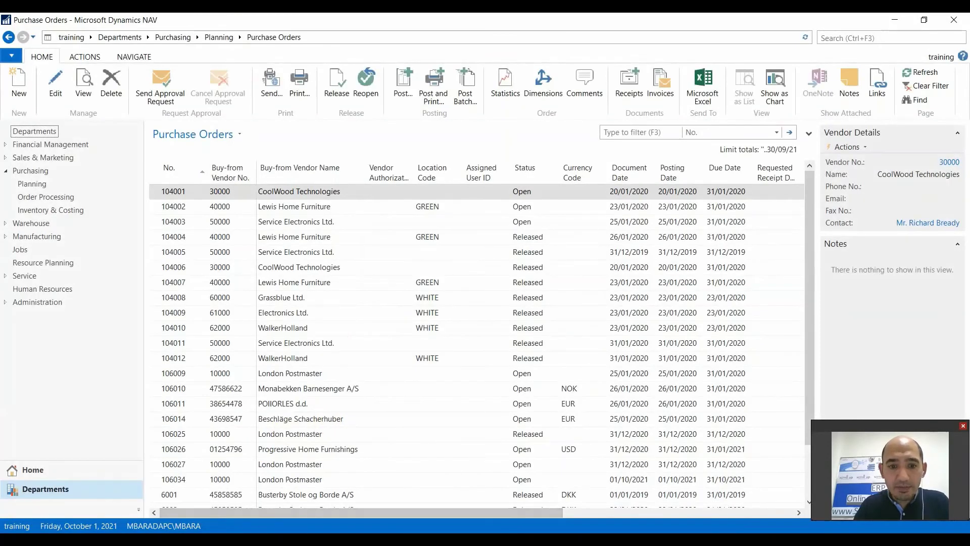
Check on the 1988-W item card that Last Direct Cost now reads 800.00.
click(428, 490)
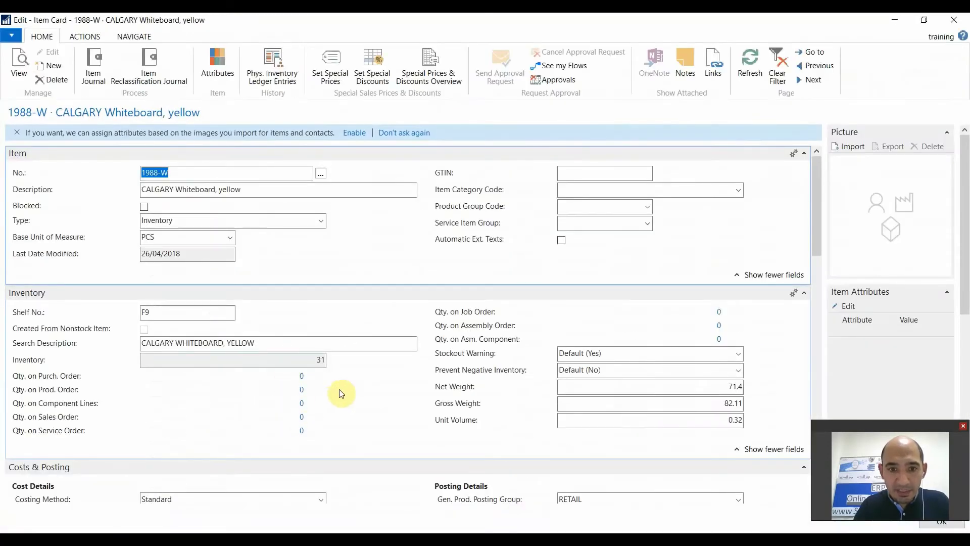
scroll(275, 394, down, 2)
click(285, 444)
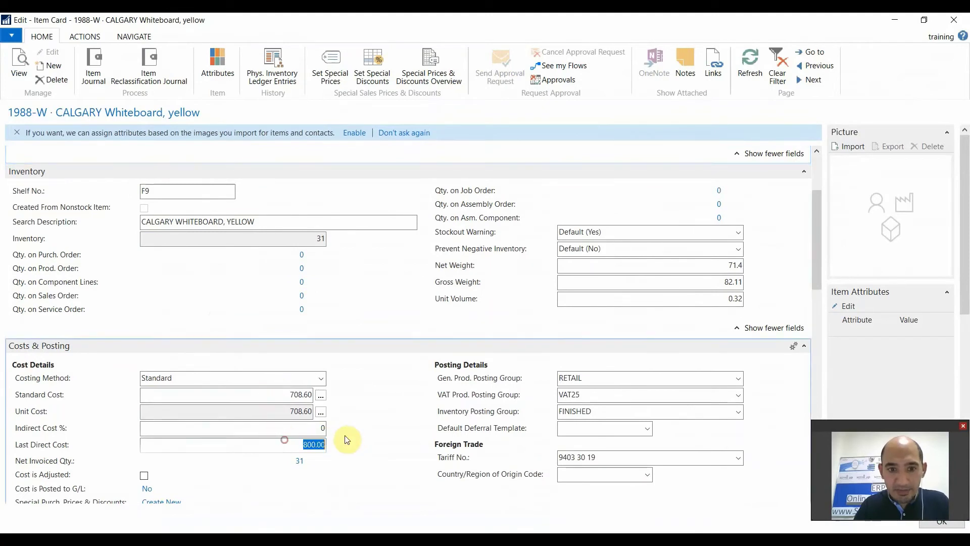
scroll(310, 444, down, 1)
click(321, 384)
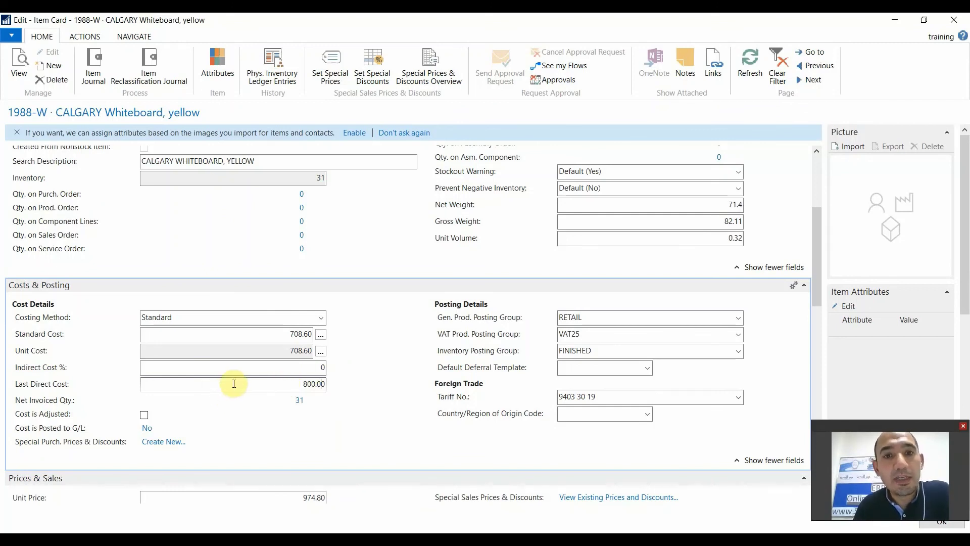
click(541, 522)
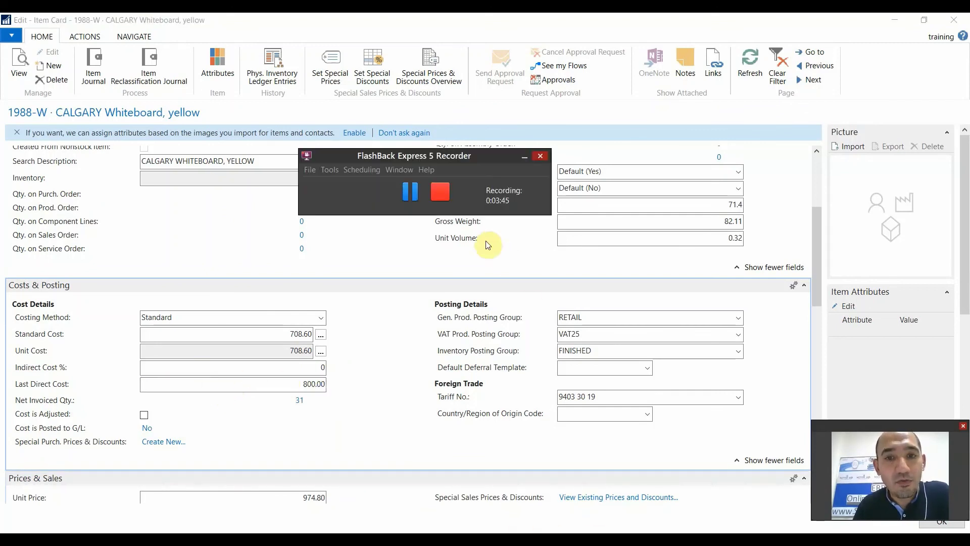